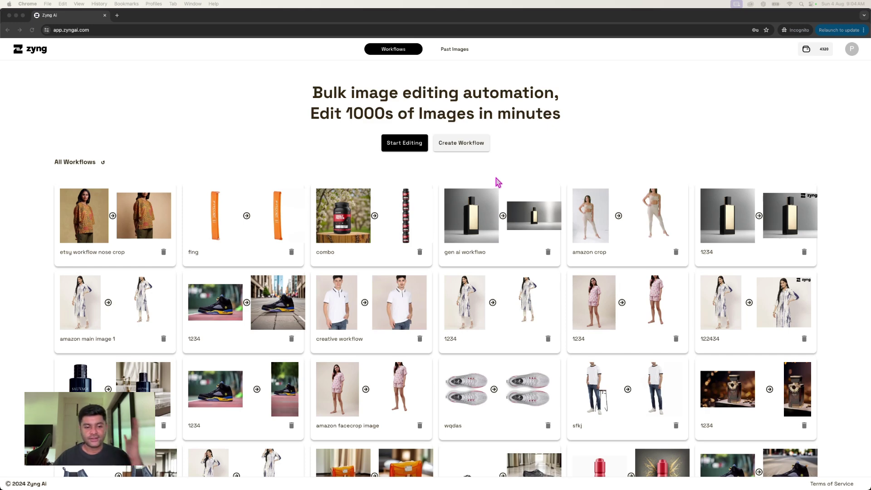
- Start a new workflow with the sample model photo as input, briefly trying Remove & clip Bg
click(457, 143)
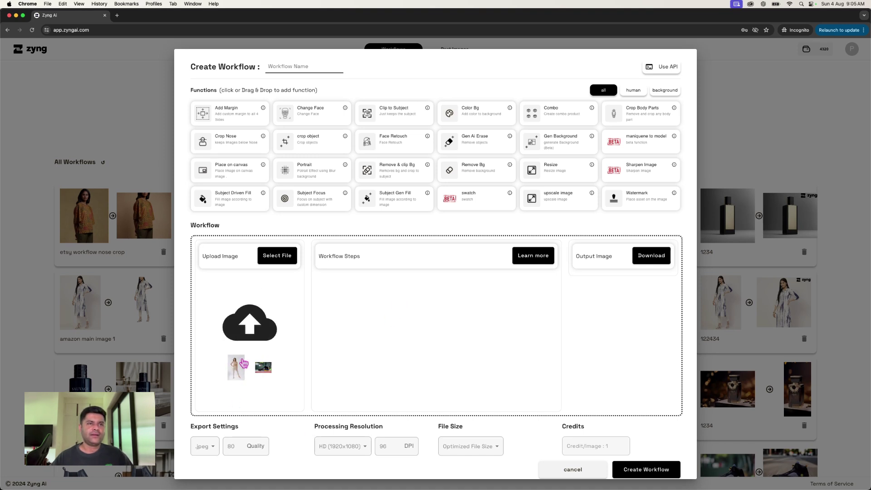
click(241, 366)
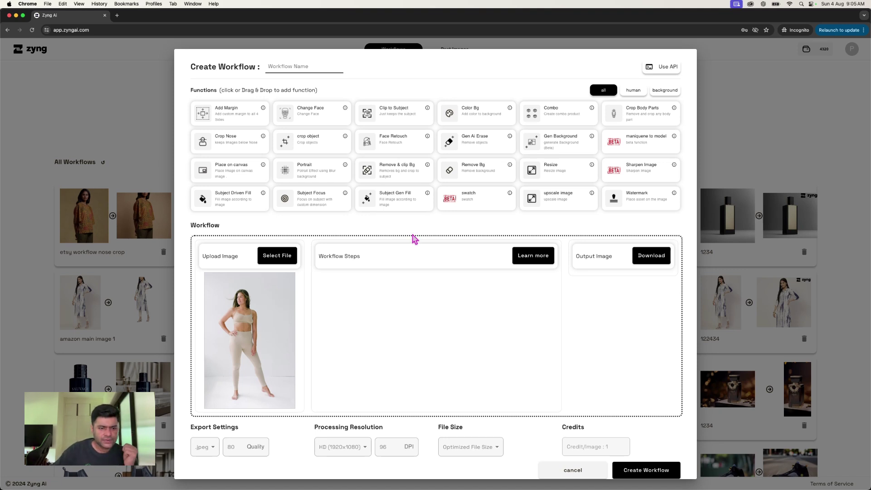
click(408, 173)
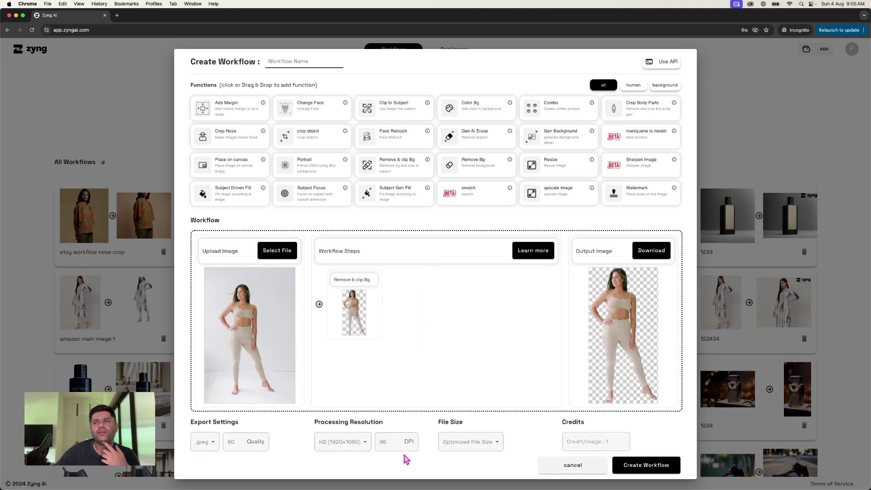
mouse_move(381, 286)
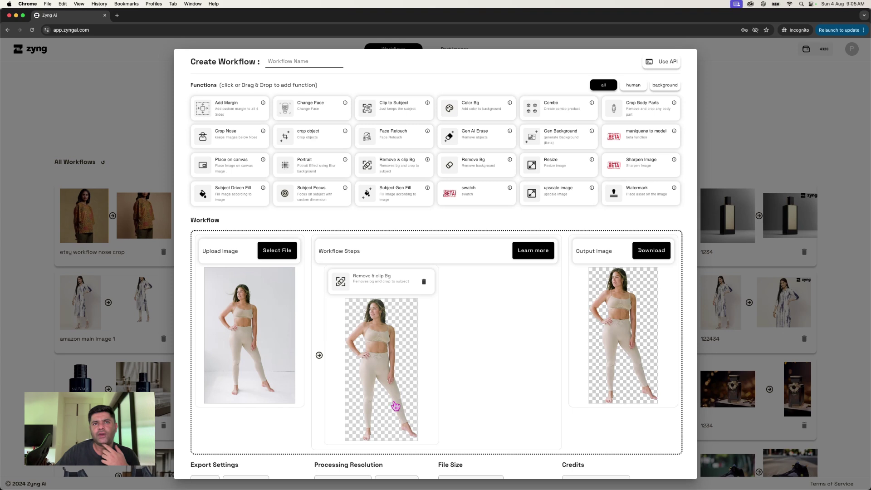
- Chain a Remove Bg step followed by a Color Bg step set to white
click(423, 286)
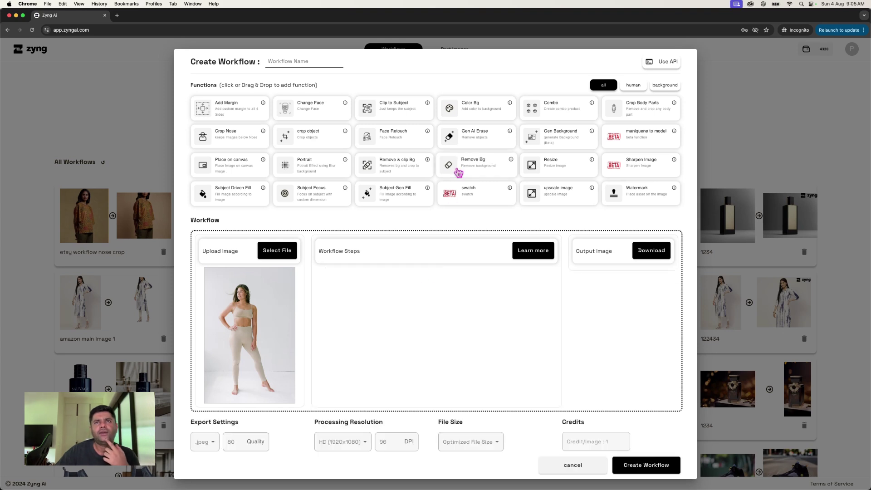
drag(453, 171, 406, 400)
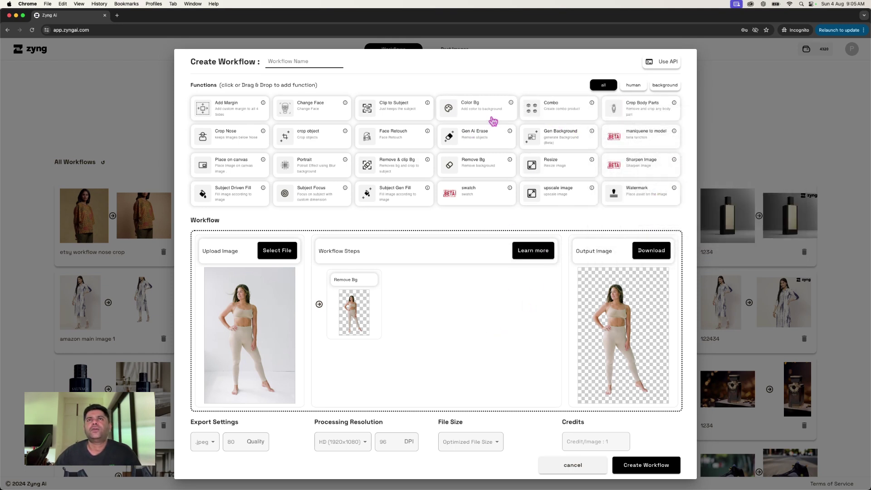
drag(490, 119, 472, 286)
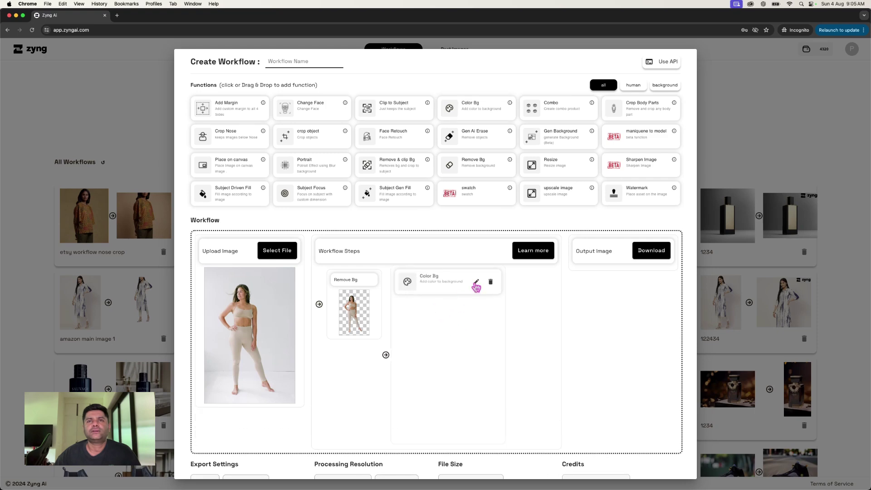
click(476, 288)
click(436, 334)
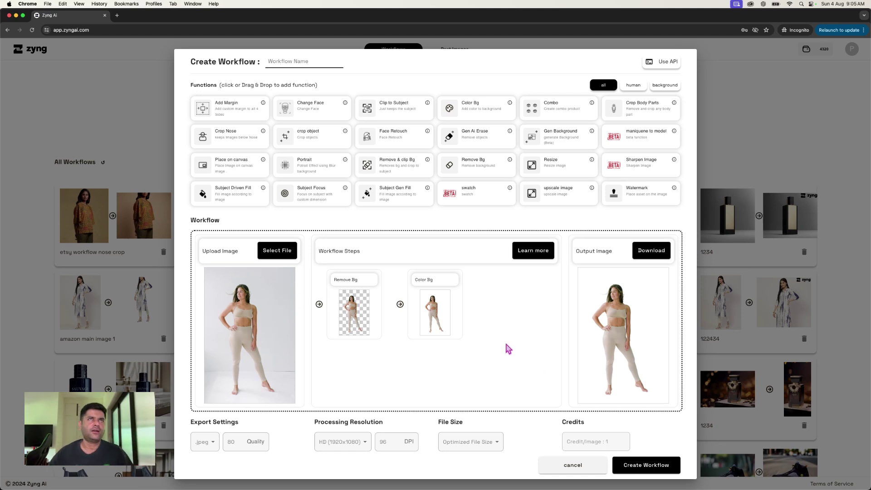
- Save the workflow as '1234' and open its card from the workflow gallery
click(293, 64)
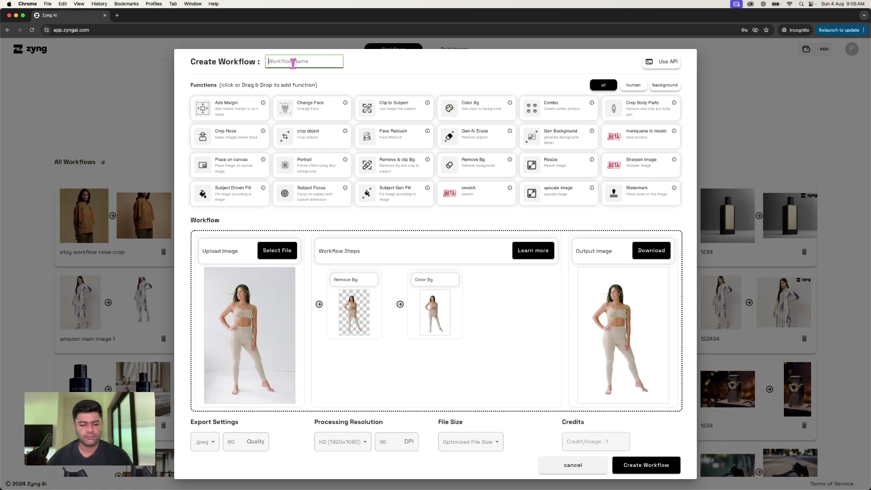
text(1234)
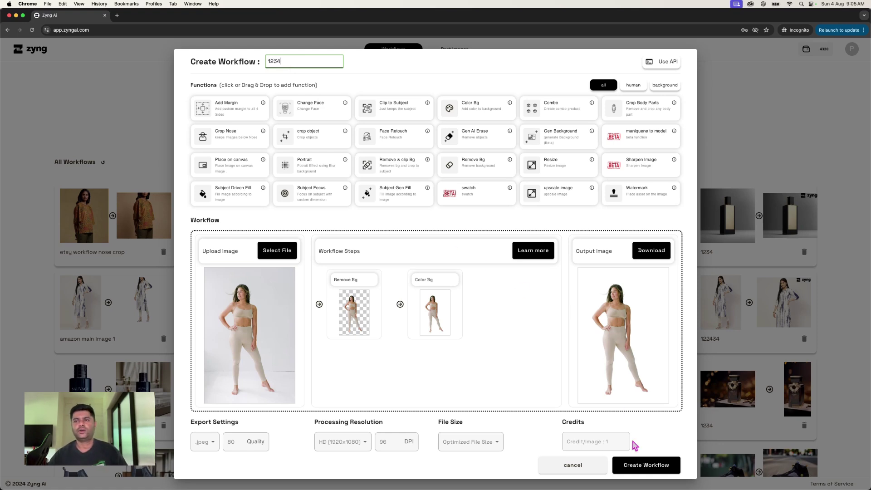
click(640, 463)
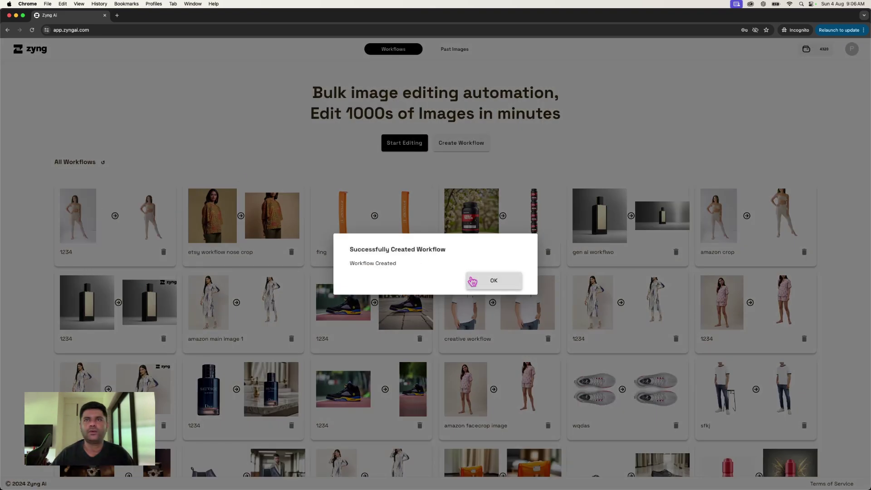
click(470, 281)
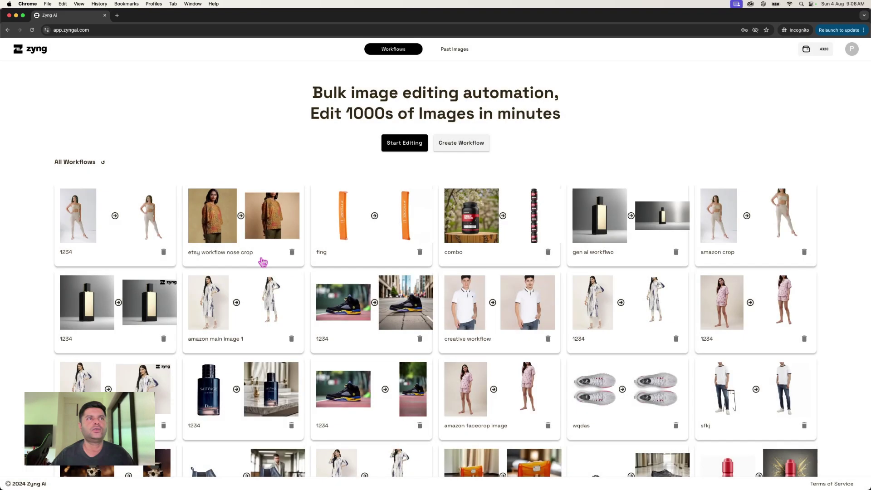
click(137, 237)
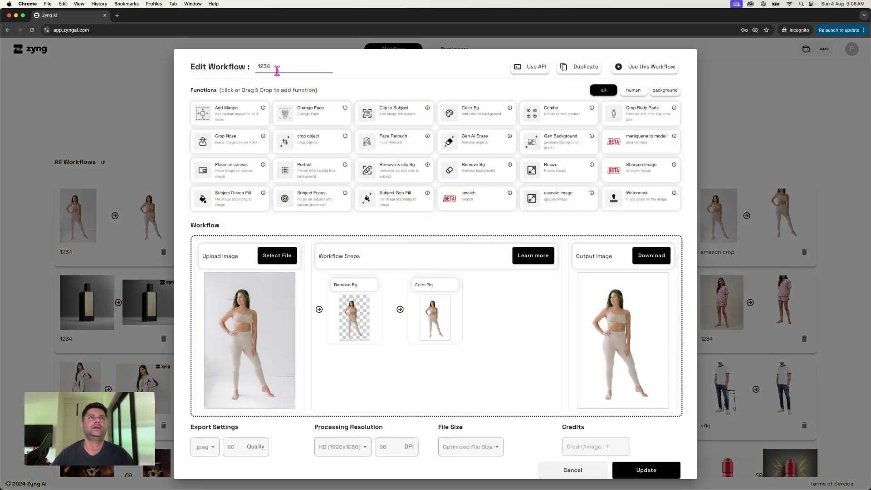
- Upload every image in Desktop > Image samples > human model to a 1234 bulk job
click(633, 71)
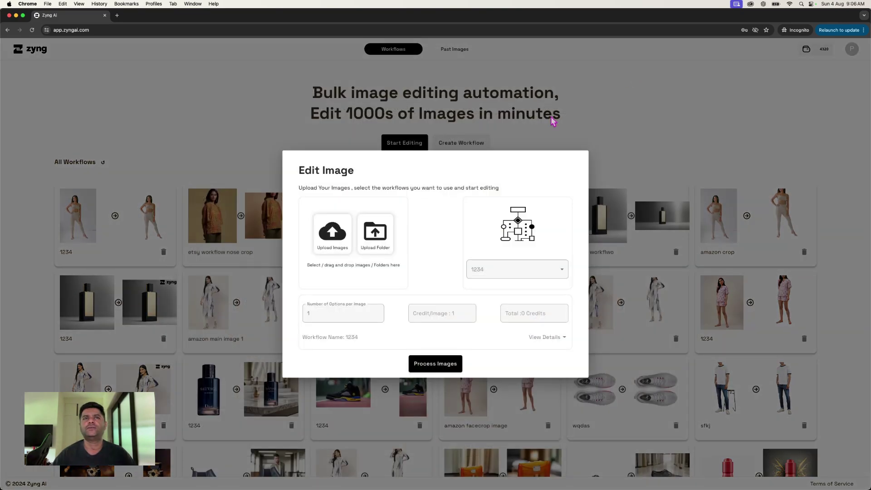
click(347, 236)
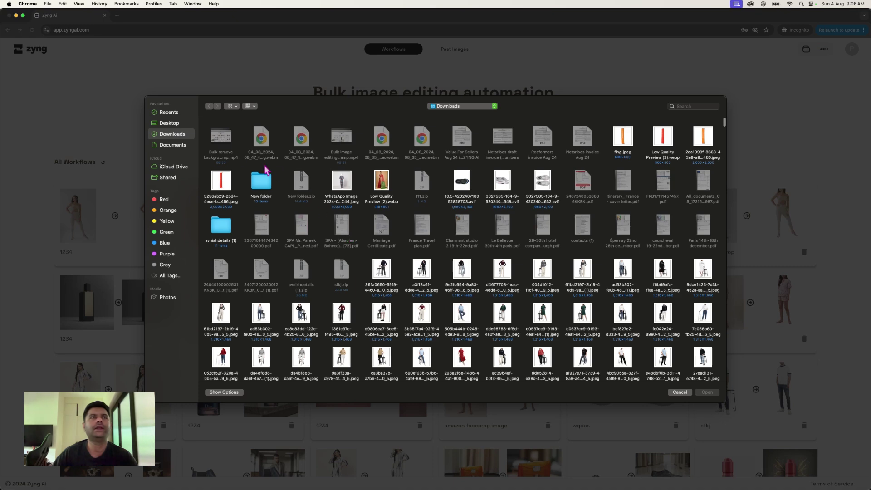
click(172, 127)
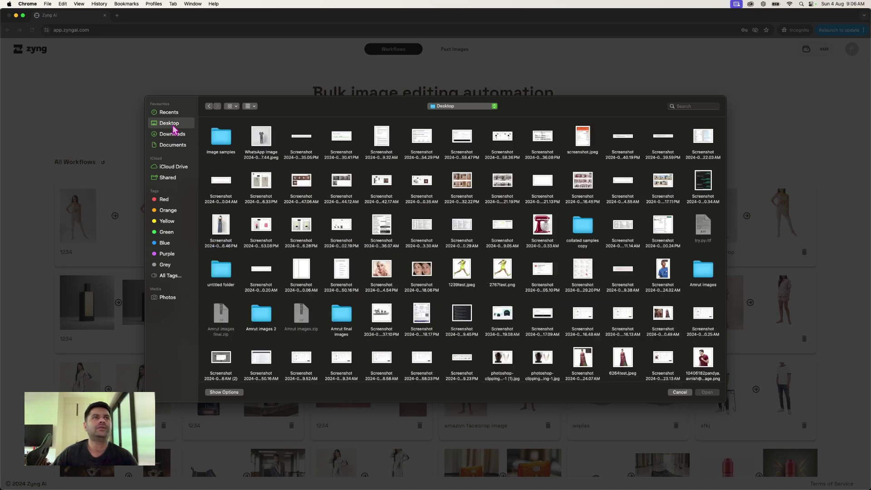
double_click(221, 142)
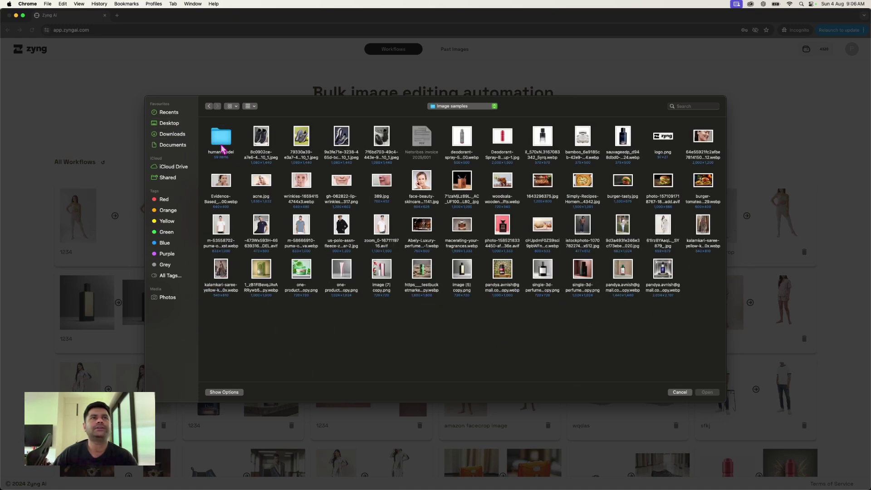
double_click(221, 145)
key(super+a)
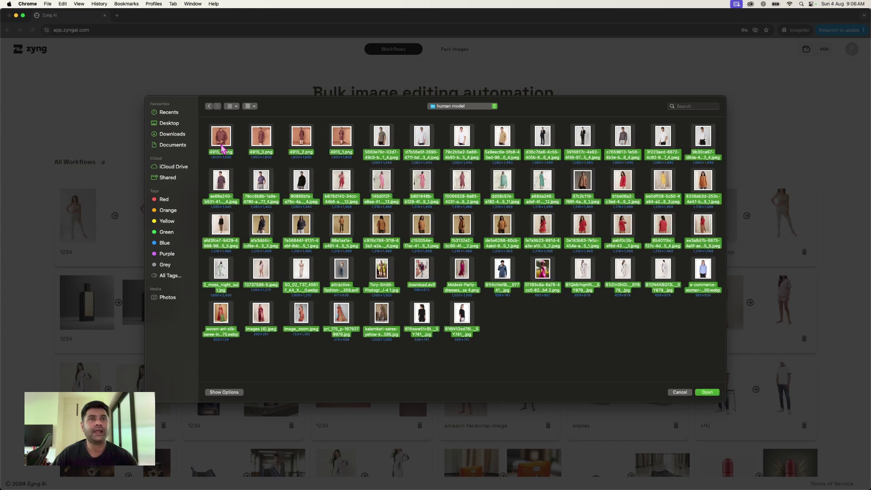
click(716, 393)
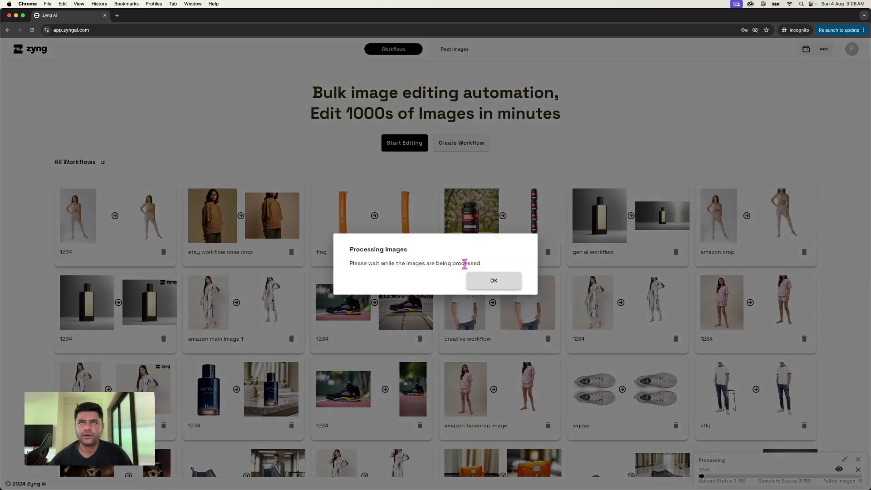
- Refresh and review the 59 processed model photos in the 1234 results view, then close it
click(484, 275)
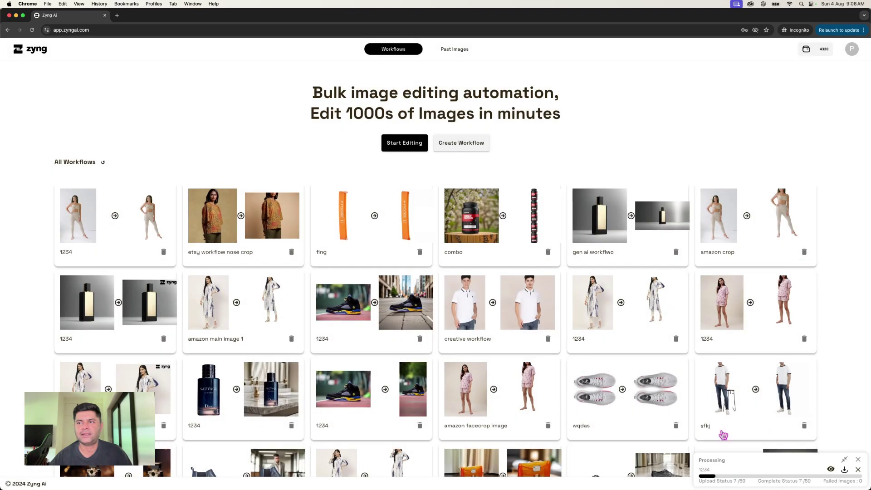
click(830, 468)
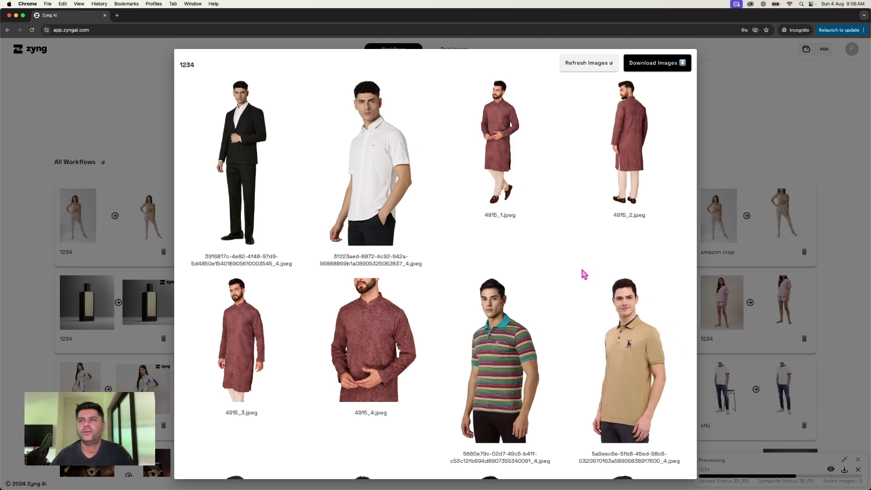
scroll(521, 136, down, 3)
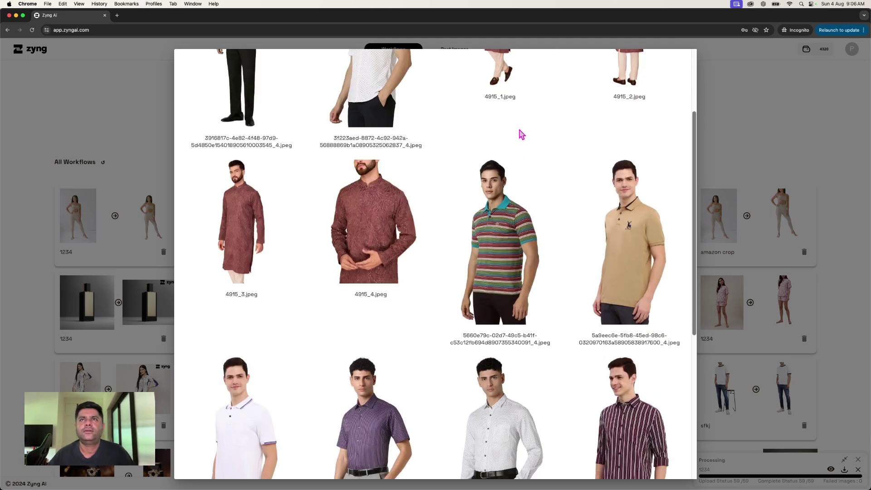
scroll(520, 135, down, 1)
scroll(522, 135, down, 3)
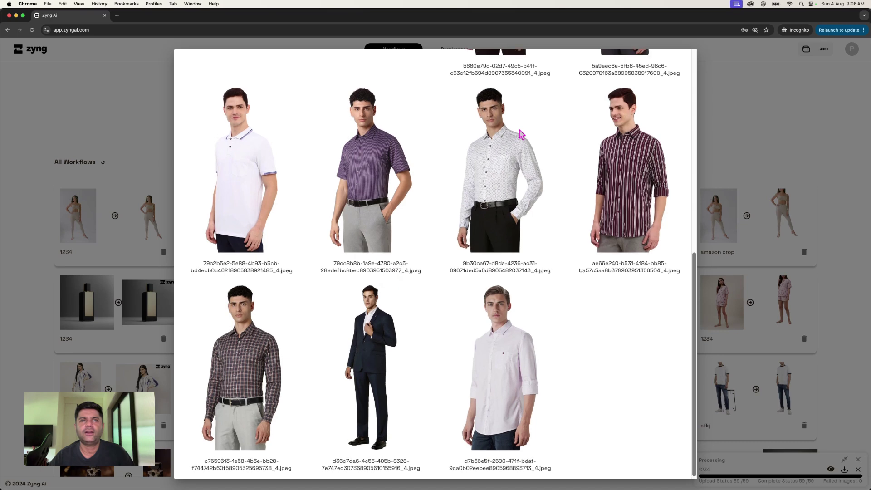
scroll(521, 135, up, 6)
click(582, 63)
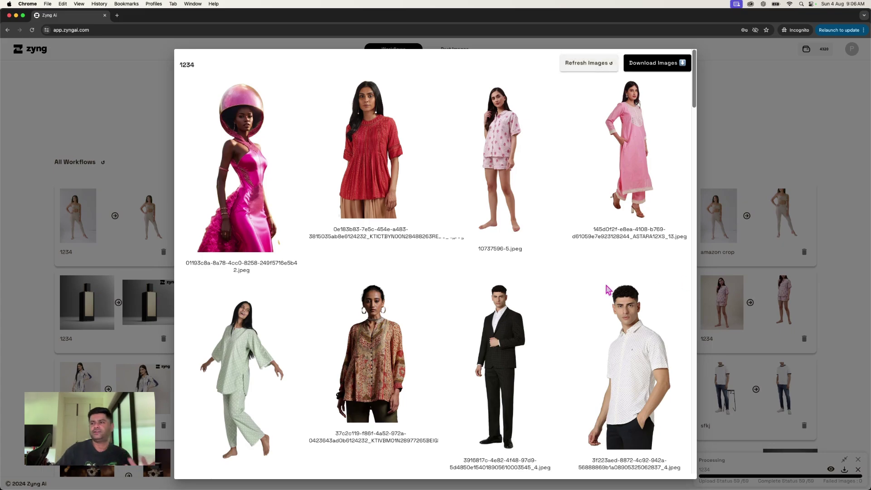
scroll(608, 291, down, 5)
scroll(547, 274, down, 5)
scroll(547, 275, down, 5)
scroll(548, 274, down, 3)
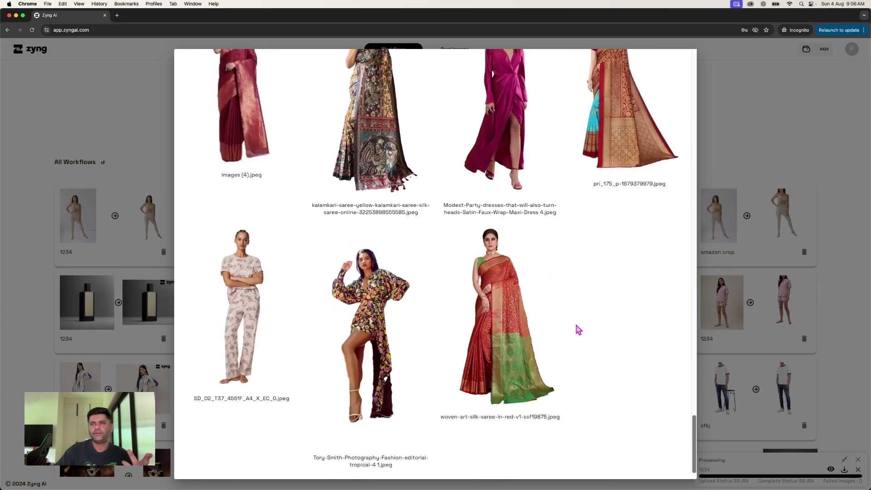
click(711, 179)
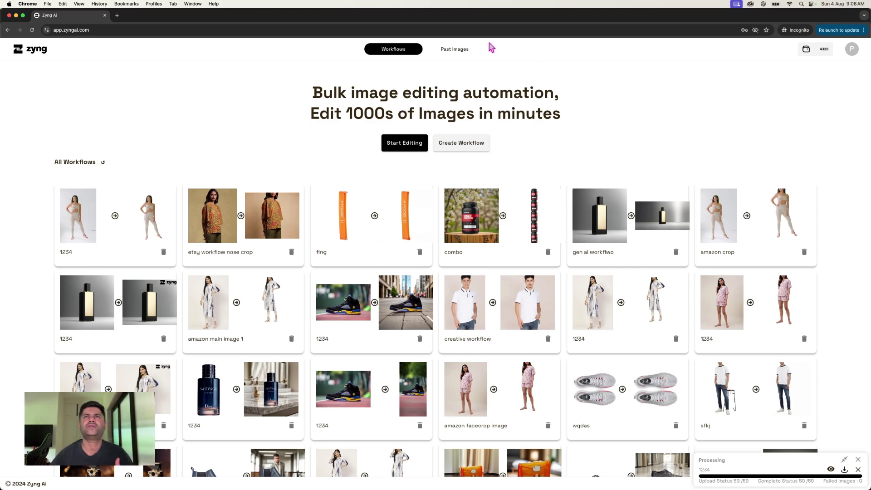
- Start a new batch with workflow 1234 and delete the 59 previously uploaded images
click(151, 228)
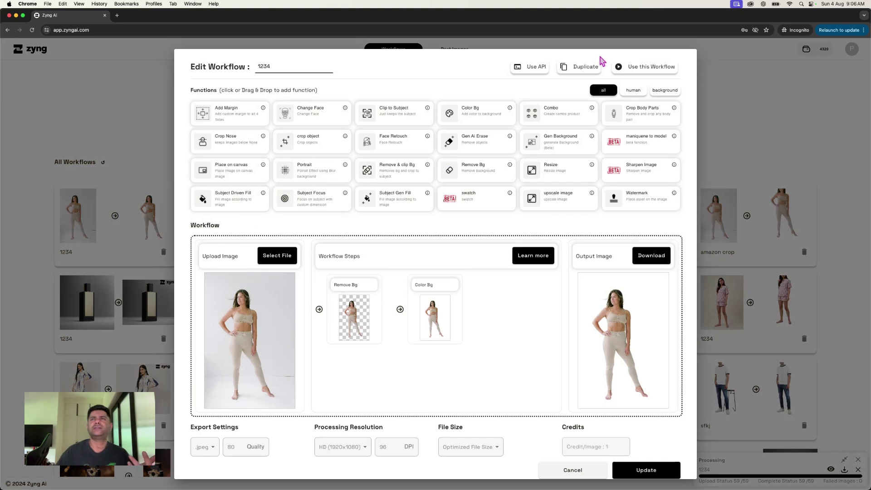
click(635, 68)
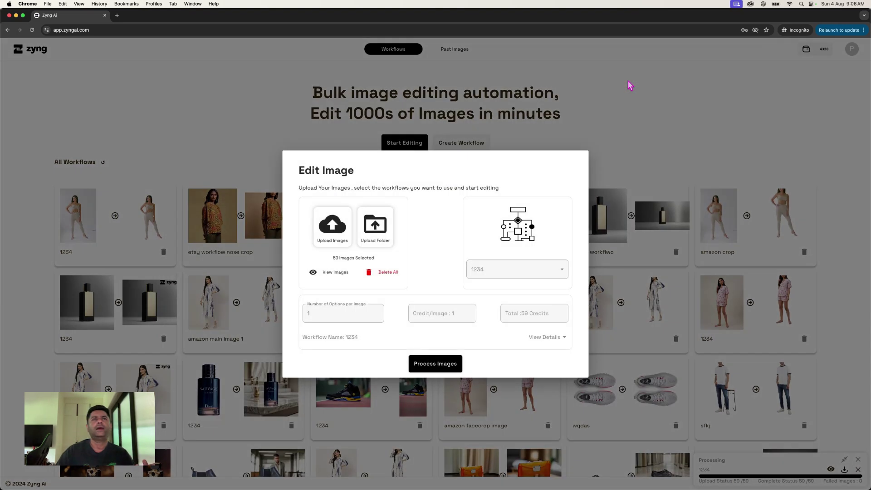
click(383, 273)
- Upload and process 47 Image samples files, excluding logo.png and the wooden product image
click(329, 226)
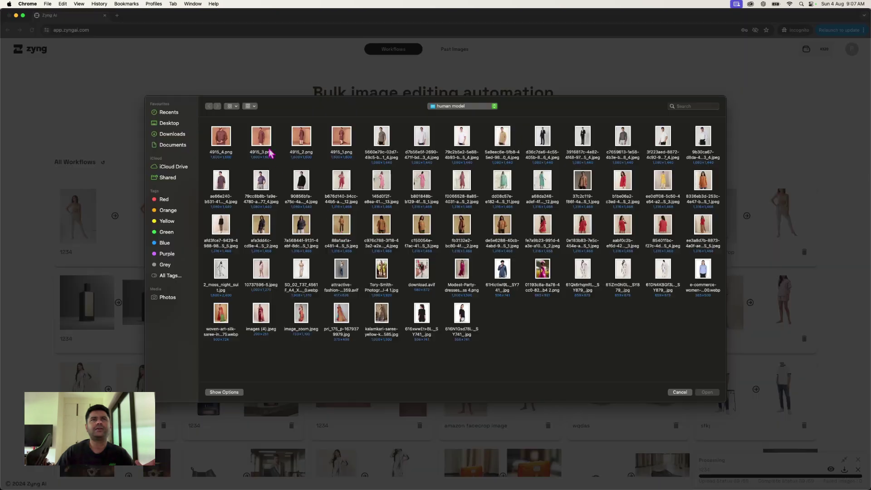
click(493, 108)
click(489, 115)
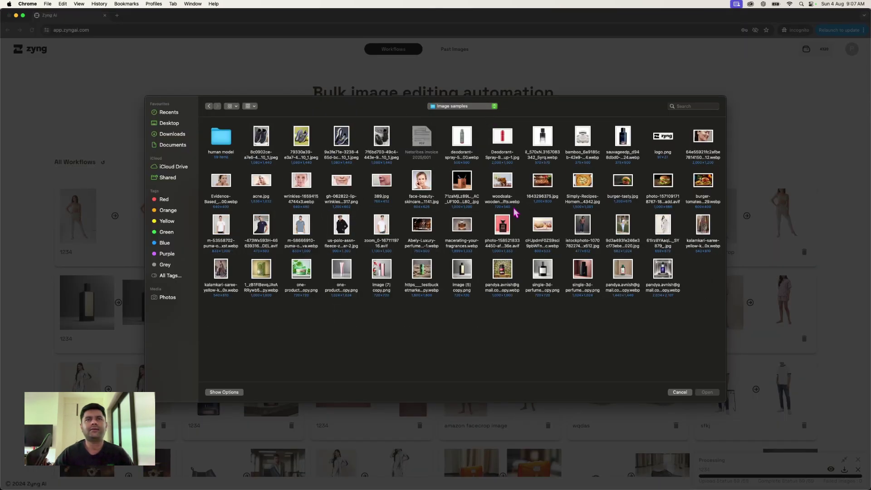
drag(246, 138, 705, 322)
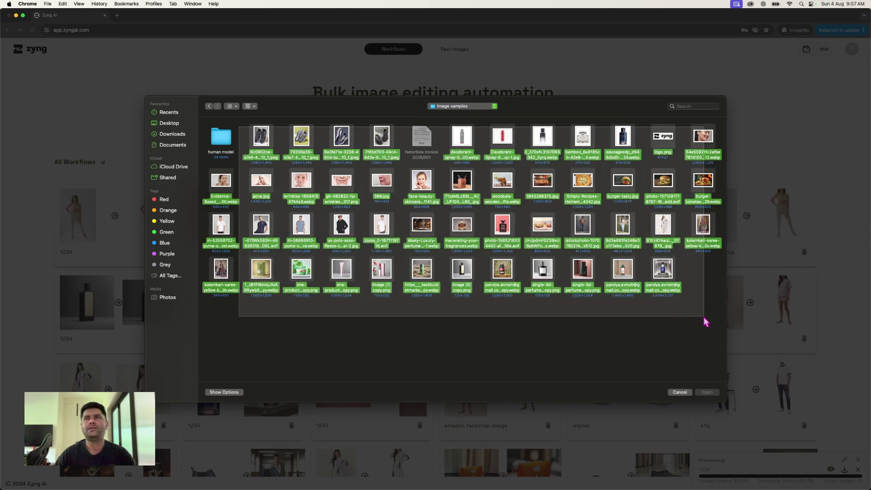
drag(703, 322, 705, 321)
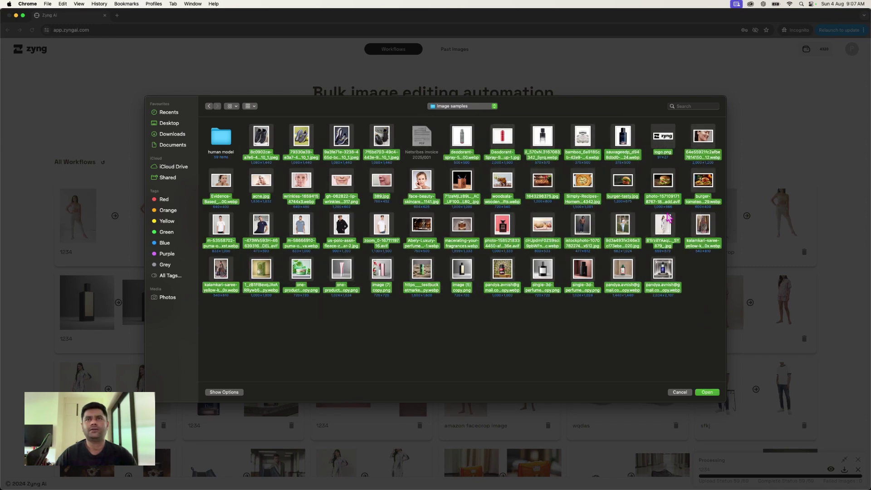
super+click(668, 144)
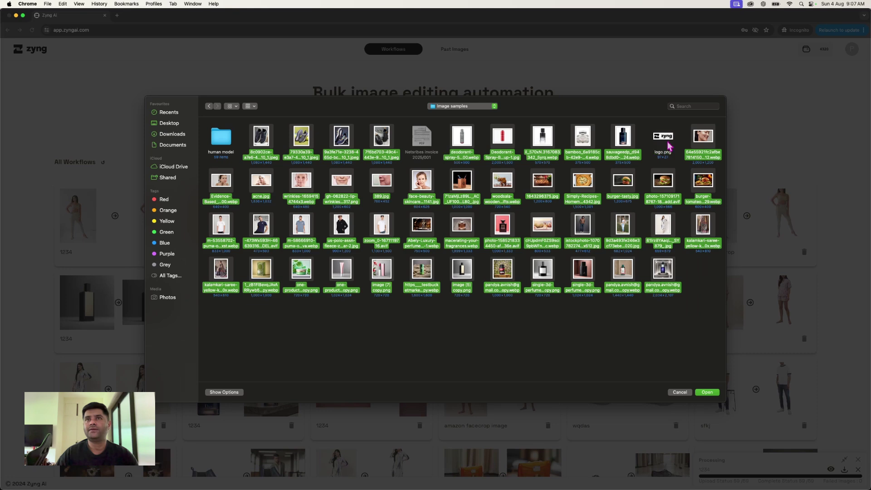
super+click(497, 183)
click(706, 398)
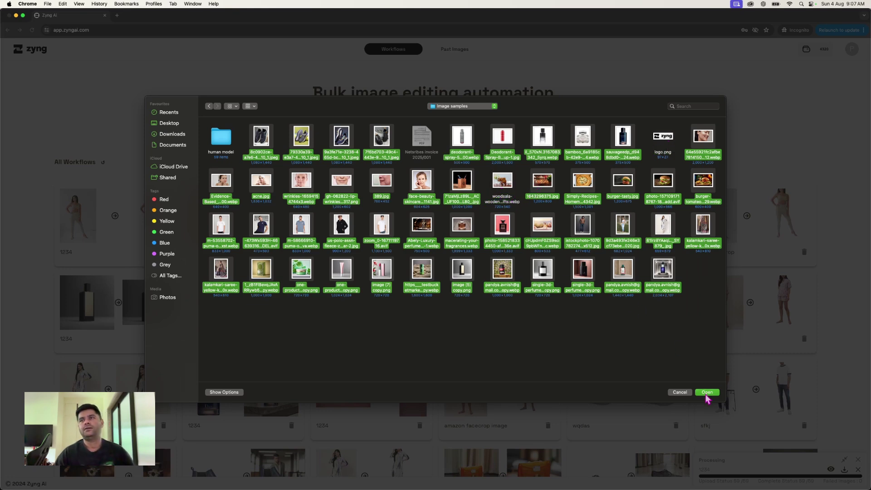
click(428, 364)
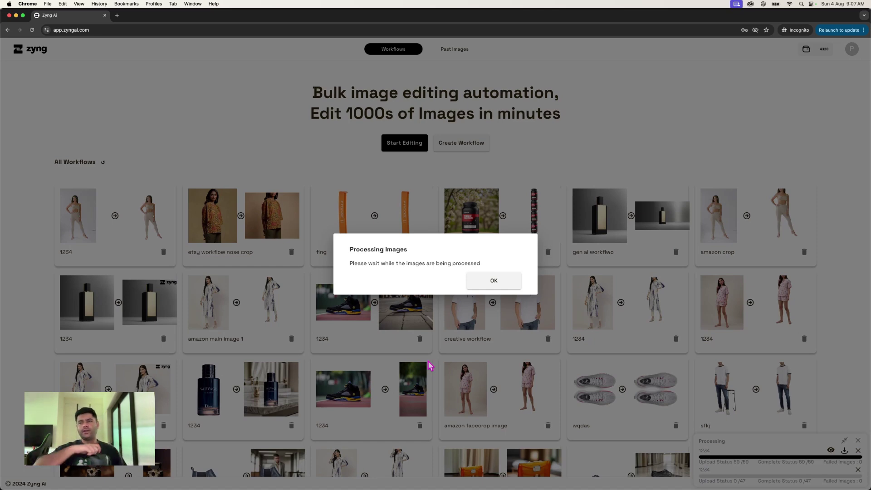
click(504, 280)
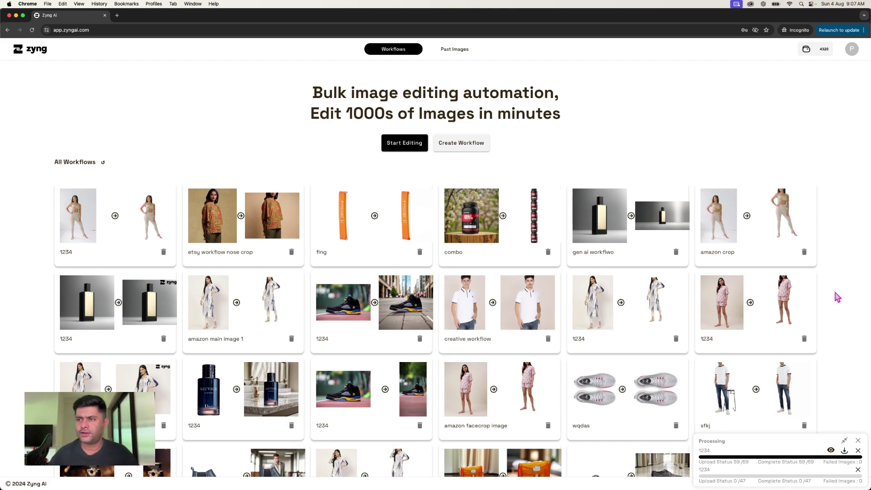
- Open the new 47-image batch's processed results from the Processing panel
click(830, 452)
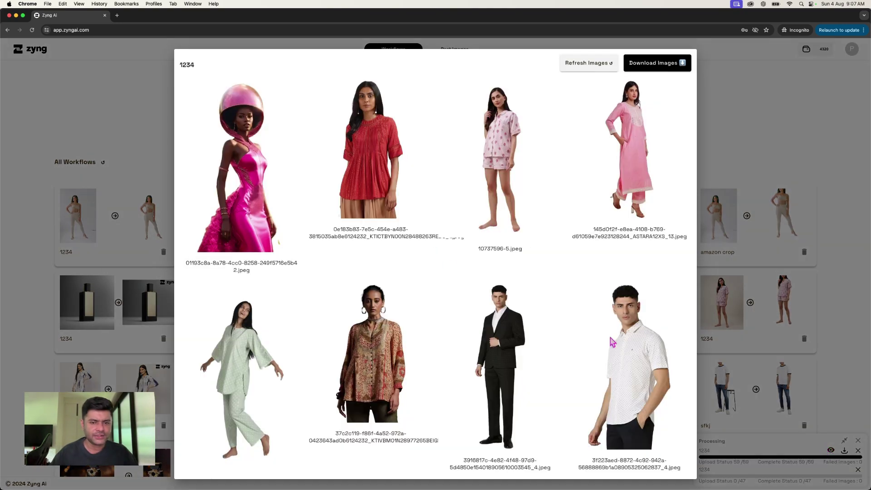
scroll(447, 263, down, 10)
scroll(447, 264, down, 10)
scroll(447, 263, down, 10)
scroll(446, 266, down, 3)
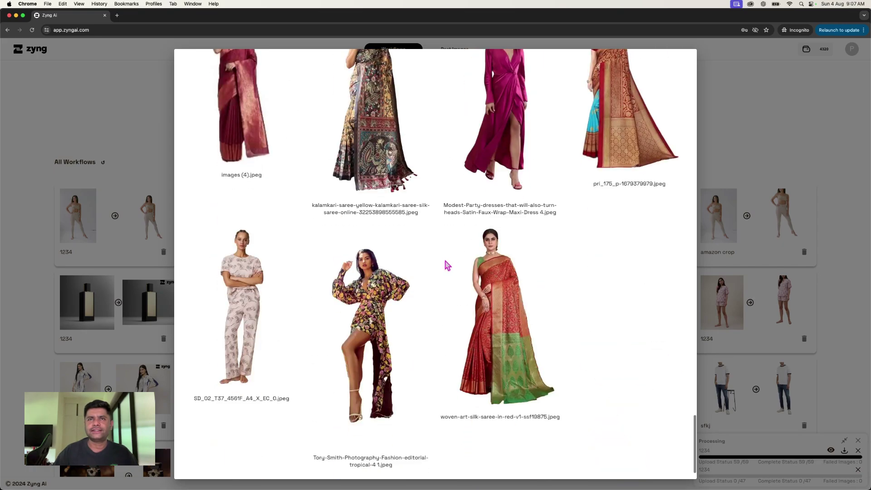
scroll(447, 265, up, 10)
scroll(447, 265, up, 10)
scroll(447, 265, up, 10)
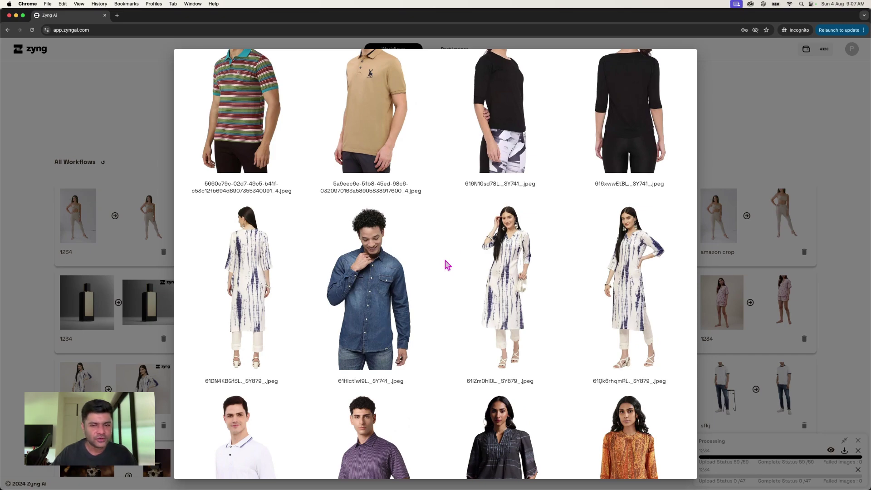
scroll(447, 265, down, 5)
scroll(447, 264, down, 5)
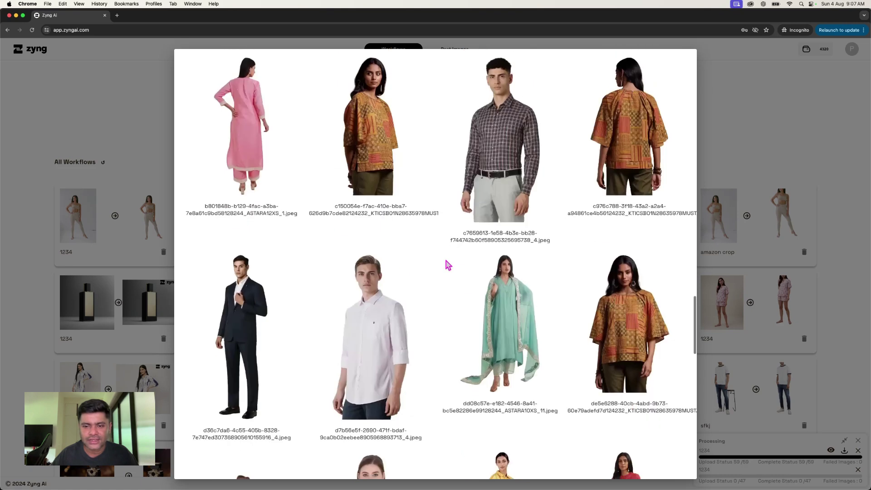